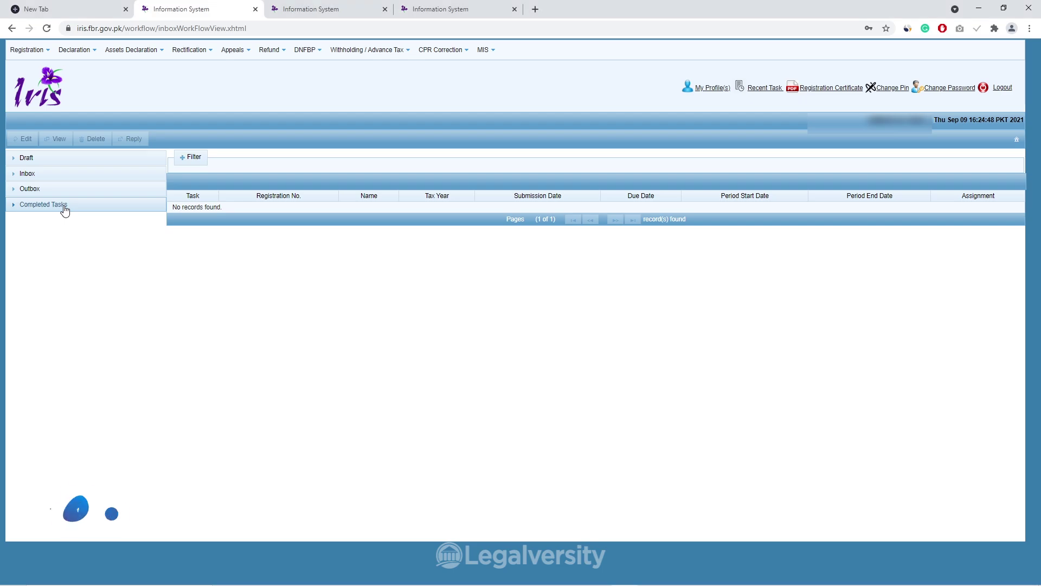
List the 10 completed Declaration tasks, including the returns filed for tax years 2017–2020
{"action": "left_click", "coordinate": [64, 209]}
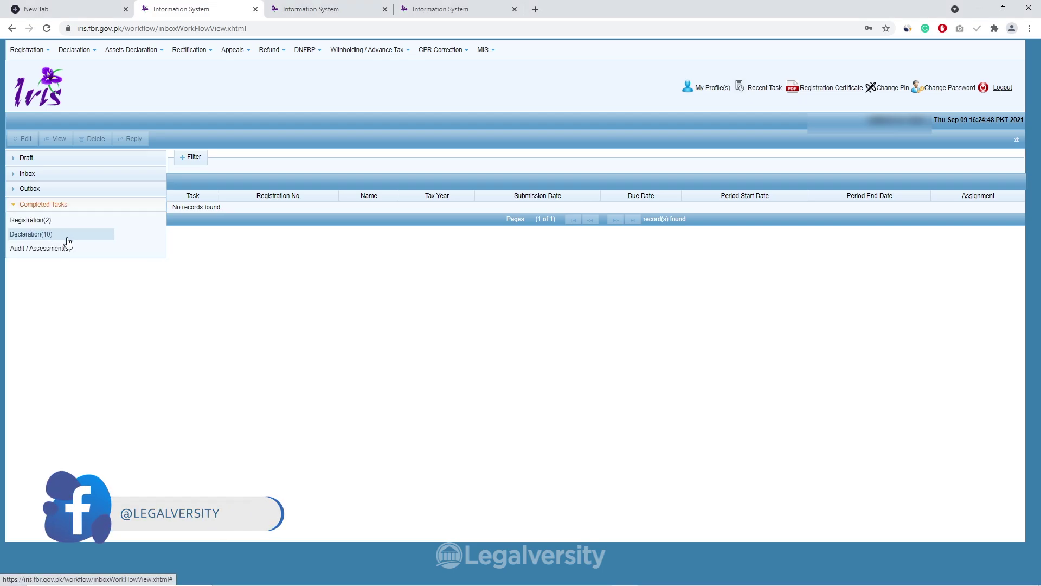
{"action": "left_click", "coordinate": [66, 236]}
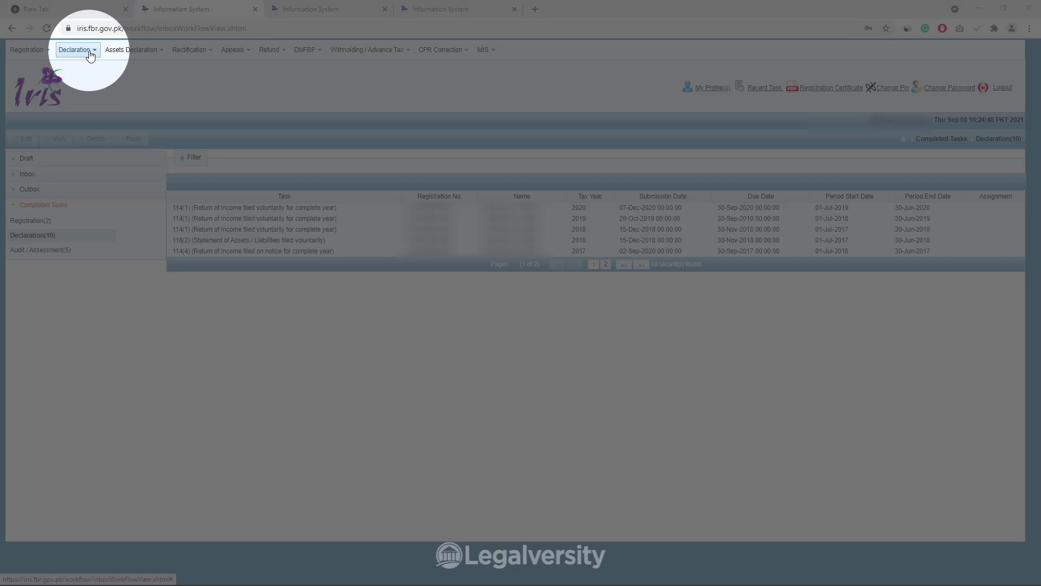
{"action": "left_click", "coordinate": [76, 50]}
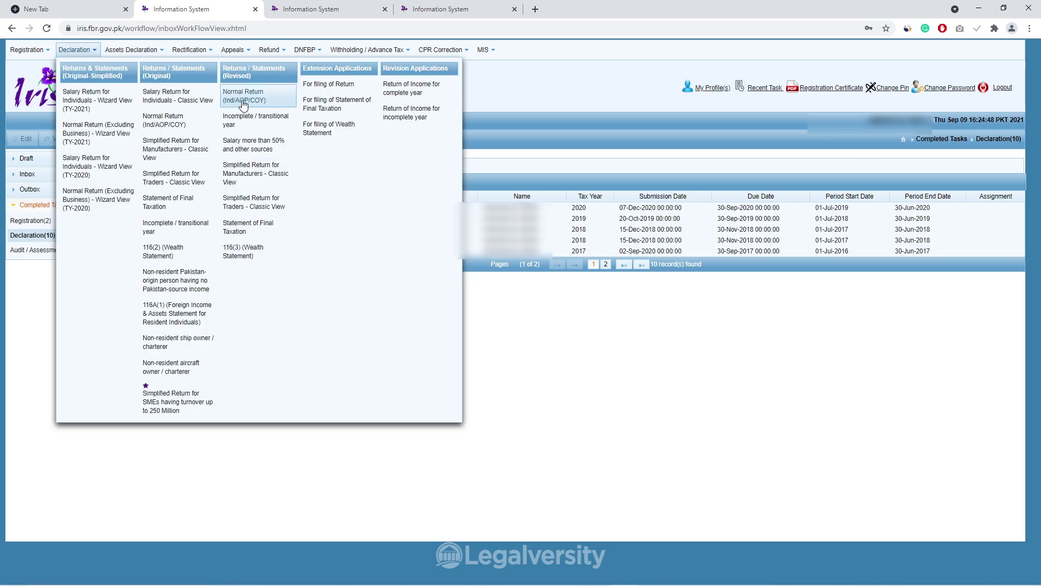
Start a revised 114(6) Normal Return and a 116(3) Wealth Statement, each in its own tab
{"action": "left_click", "coordinate": [297, 6]}
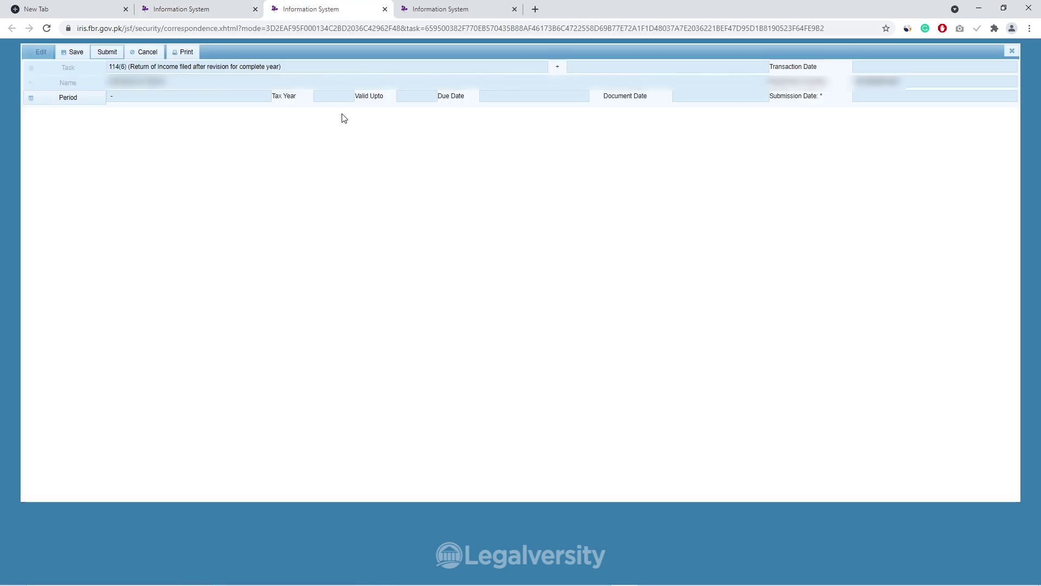
{"action": "left_click", "coordinate": [179, 8]}
{"action": "mouse_move", "coordinate": [89, 52]}
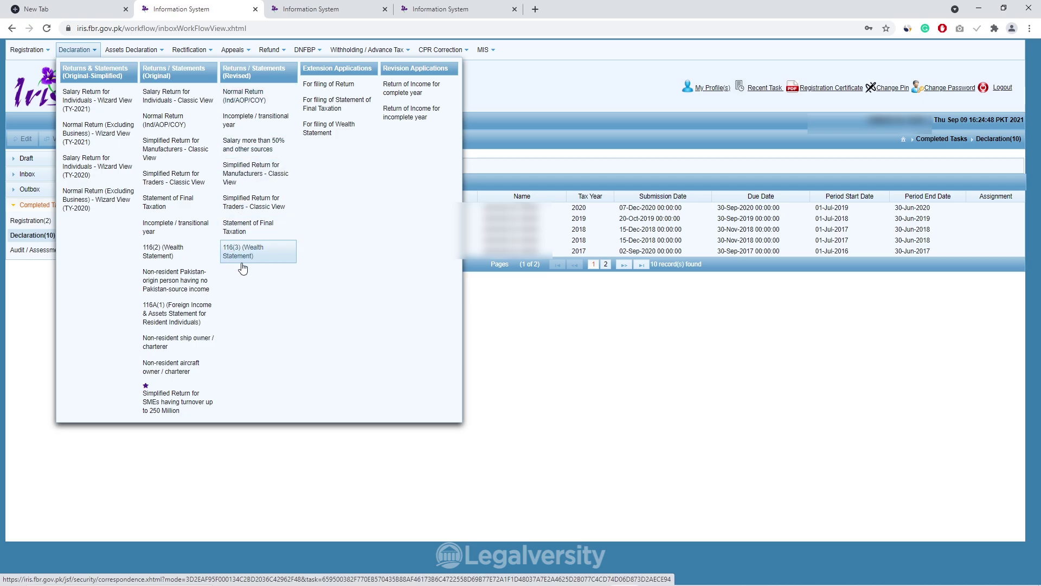
{"action": "left_click", "coordinate": [463, 5]}
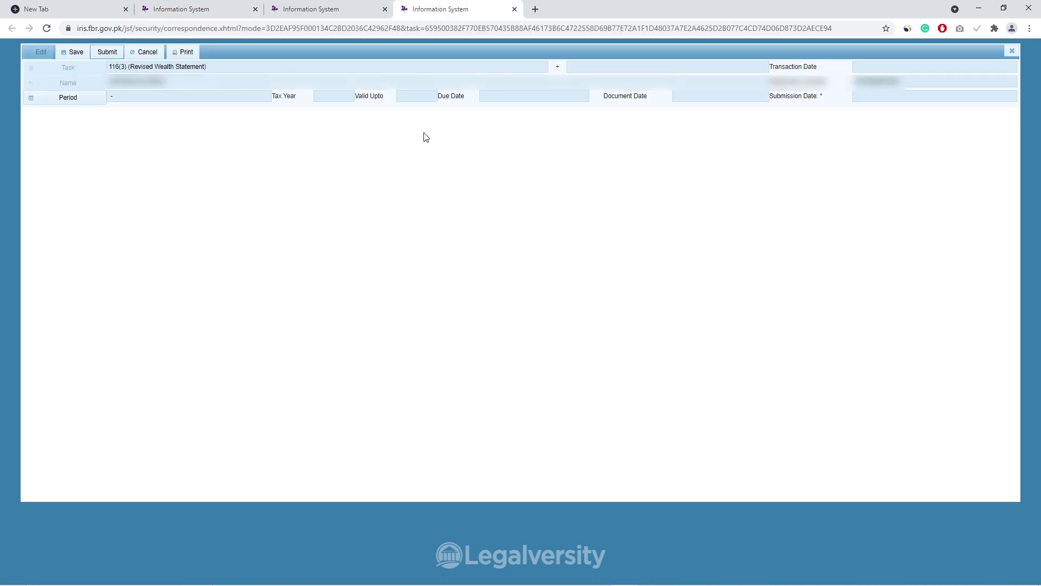
Load tax period 2020 (01-Jul-2019 to 30-Jun-2020) into the revised 114(6) return
{"action": "left_click", "coordinate": [319, 7]}
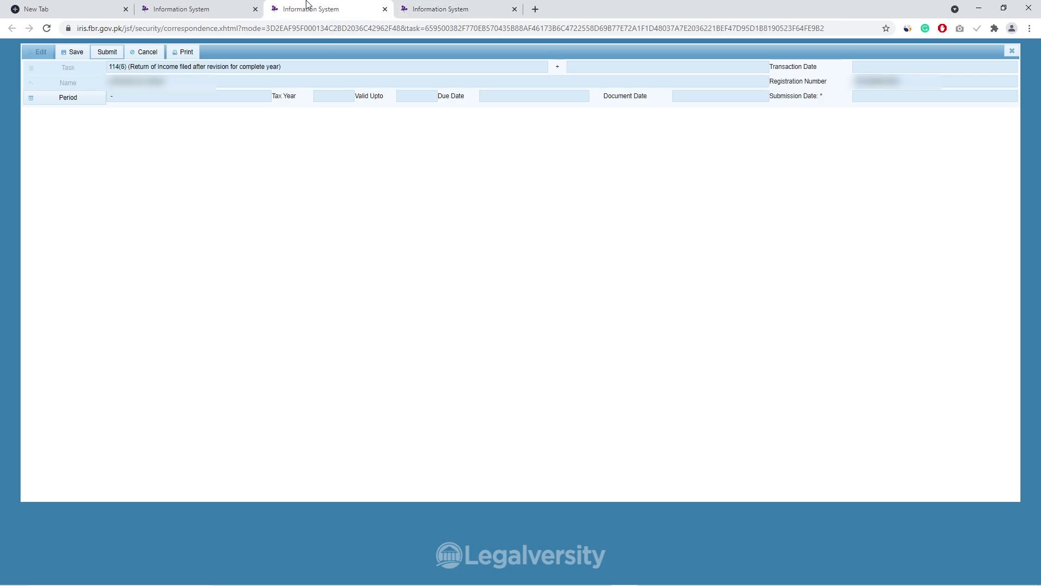
{"action": "left_click", "coordinate": [79, 101]}
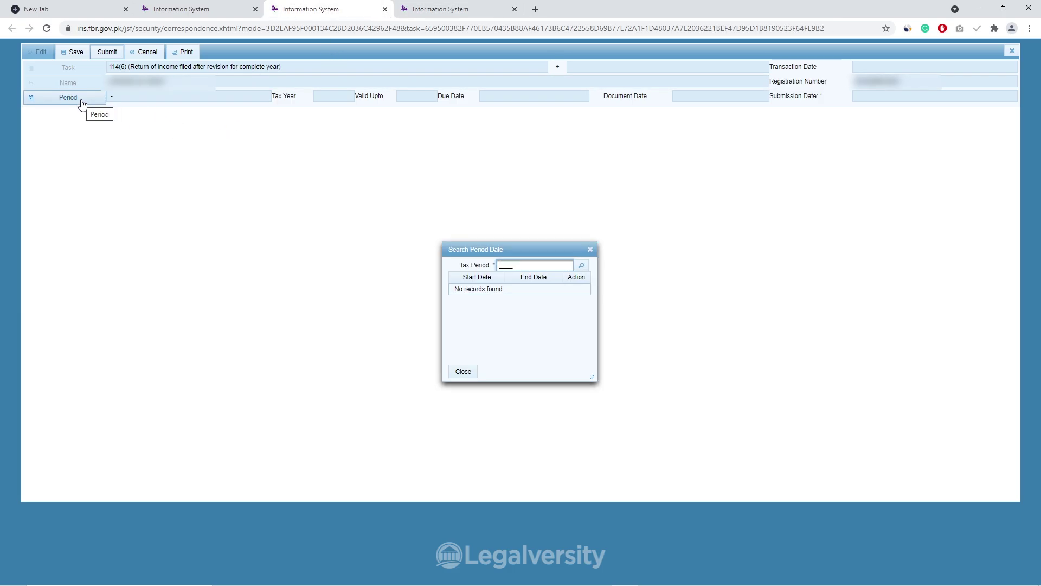
{"action": "type", "text": "2020"}
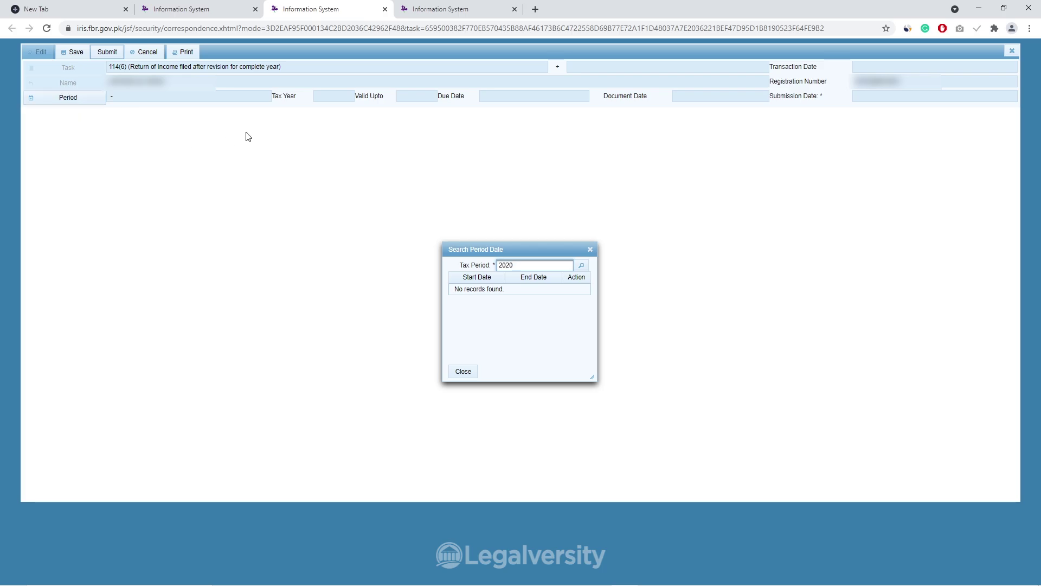
{"action": "left_click", "coordinate": [583, 266]}
{"action": "left_click", "coordinate": [582, 289]}
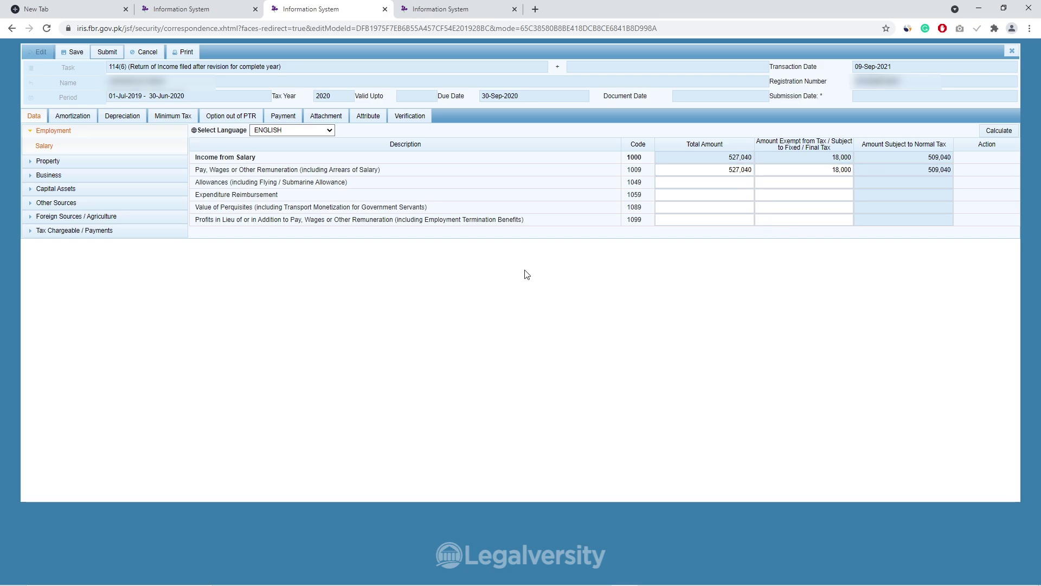
Change the code 1009 salary total from 527,040 to 427,040 and recalculate the return
{"action": "left_click", "coordinate": [723, 172]}
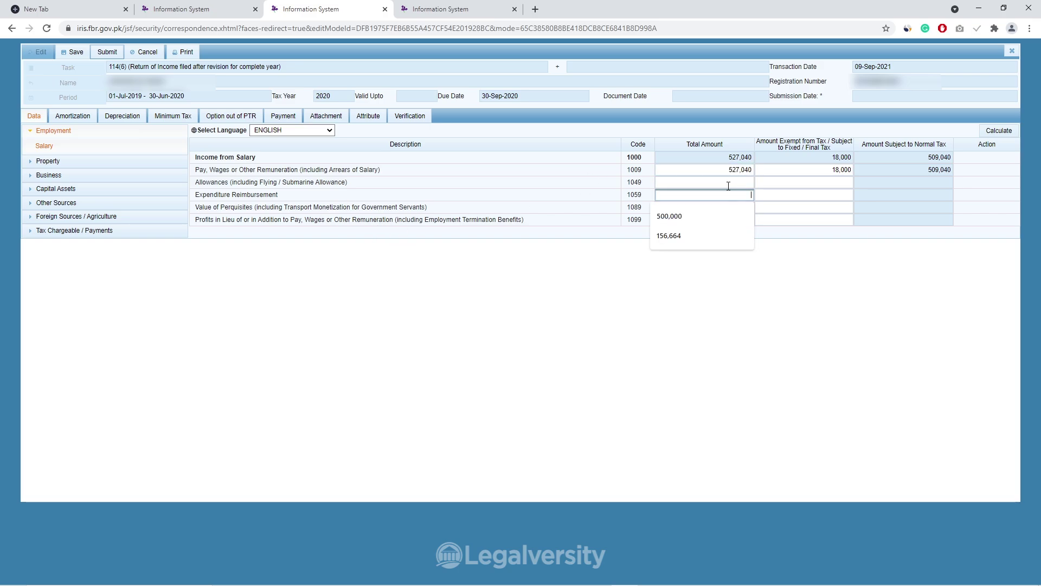
{"action": "left_click_drag", "start_coordinate": [729, 171], "coordinate": [732, 171]}
{"action": "double_click", "coordinate": [732, 171]}
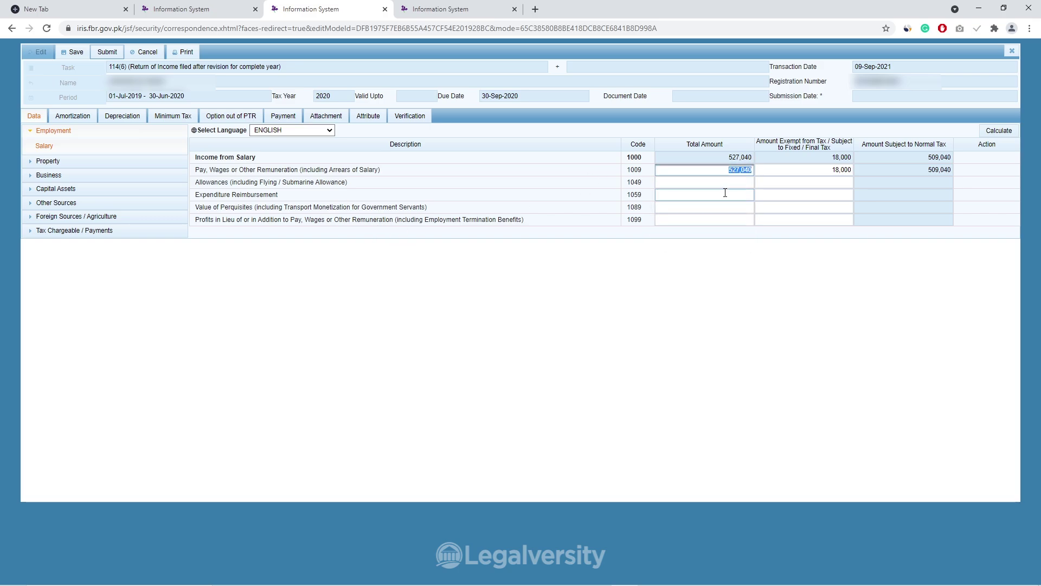
{"action": "key", "text": "Left"}
{"action": "left_click", "coordinate": [992, 132]}
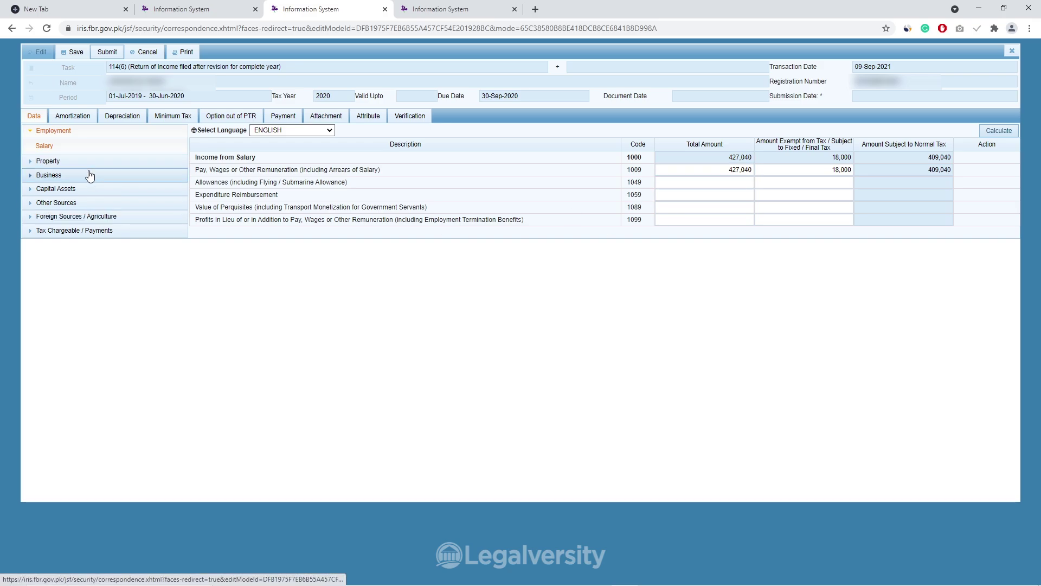
Bring up the Adjustable Tax schedule showing 0 deducted under section 149
{"action": "left_click", "coordinate": [62, 217]}
{"action": "left_click", "coordinate": [76, 261]}
{"action": "left_click", "coordinate": [76, 331]}
{"action": "left_click", "coordinate": [826, 254]}
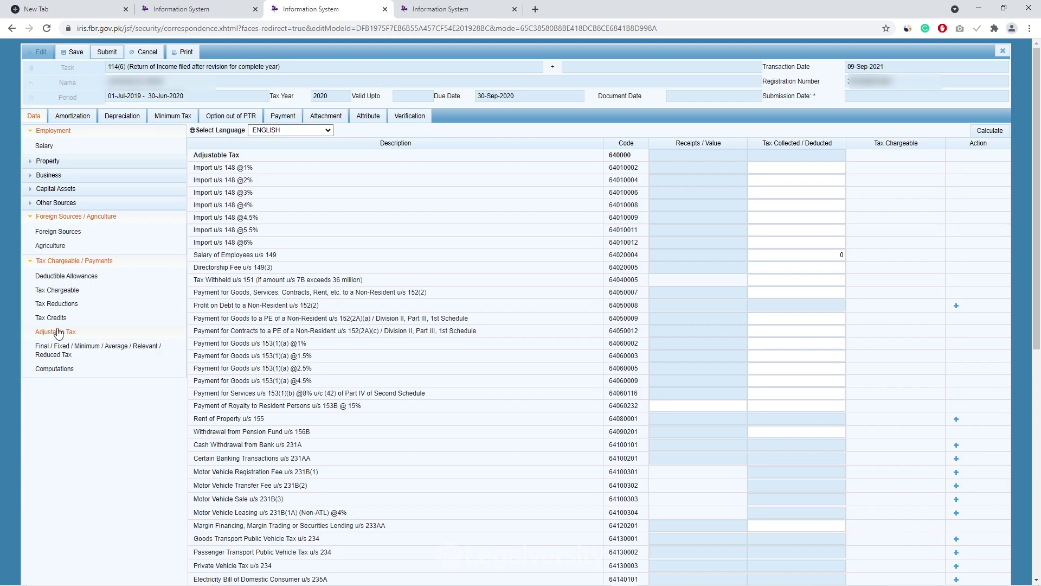
Review the Manufacturing / Trading schedule, then view the empty Foreign Sources schedule (codes 6000–6059)
{"action": "left_click", "coordinate": [63, 177]}
{"action": "left_click", "coordinate": [99, 190]}
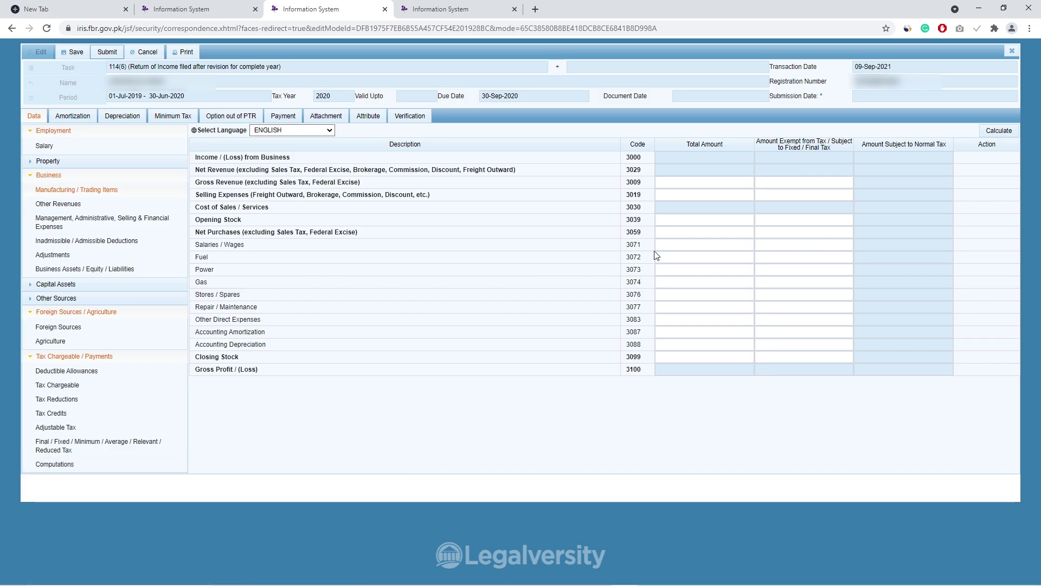
{"action": "left_click", "coordinate": [170, 325]}
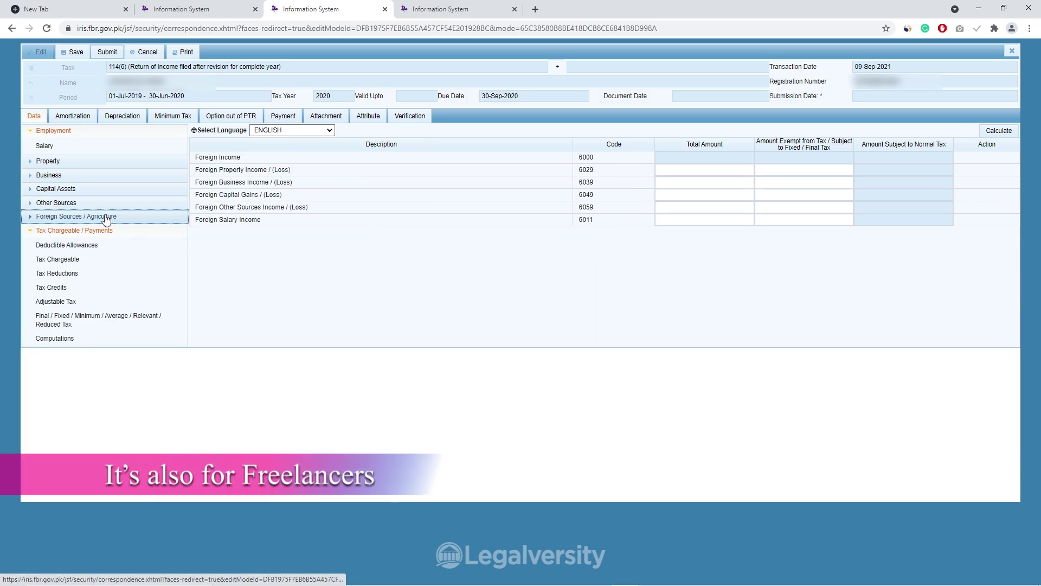
{"action": "left_click", "coordinate": [69, 217]}
{"action": "left_click", "coordinate": [75, 235]}
{"action": "left_click", "coordinate": [686, 218]}
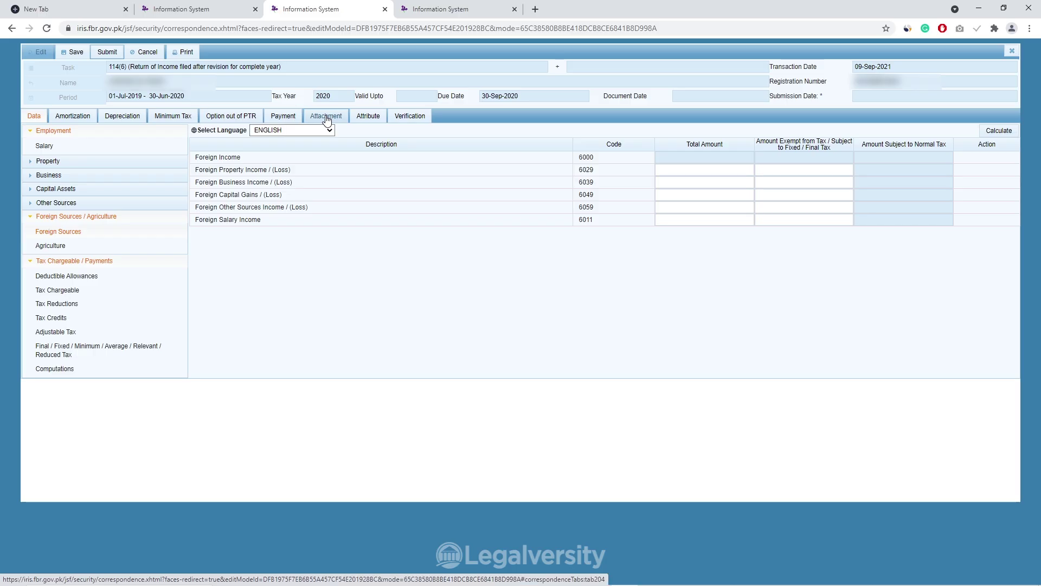
Show the attachments list of the revised 114(6) return
{"action": "left_click", "coordinate": [326, 116]}
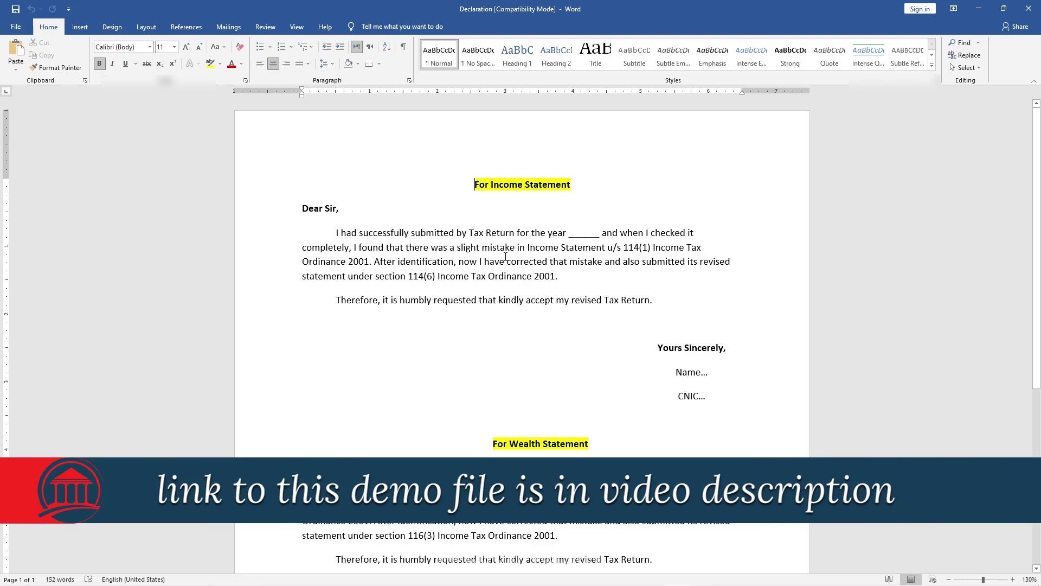
Look over the income and wealth statement letters in the Declaration document
{"action": "triple_click", "coordinate": [333, 237]}
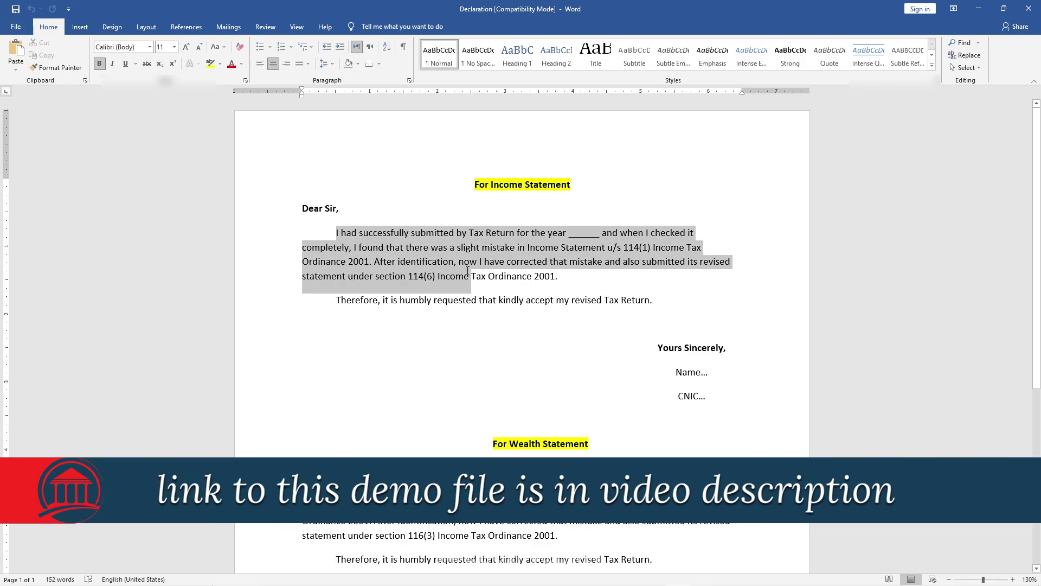
{"action": "left_click", "coordinate": [504, 296]}
{"action": "scroll", "coordinate": [505, 295], "scroll_direction": "down", "scroll_amount": 3}
{"action": "left_click", "coordinate": [483, 358], "text": "shift"}
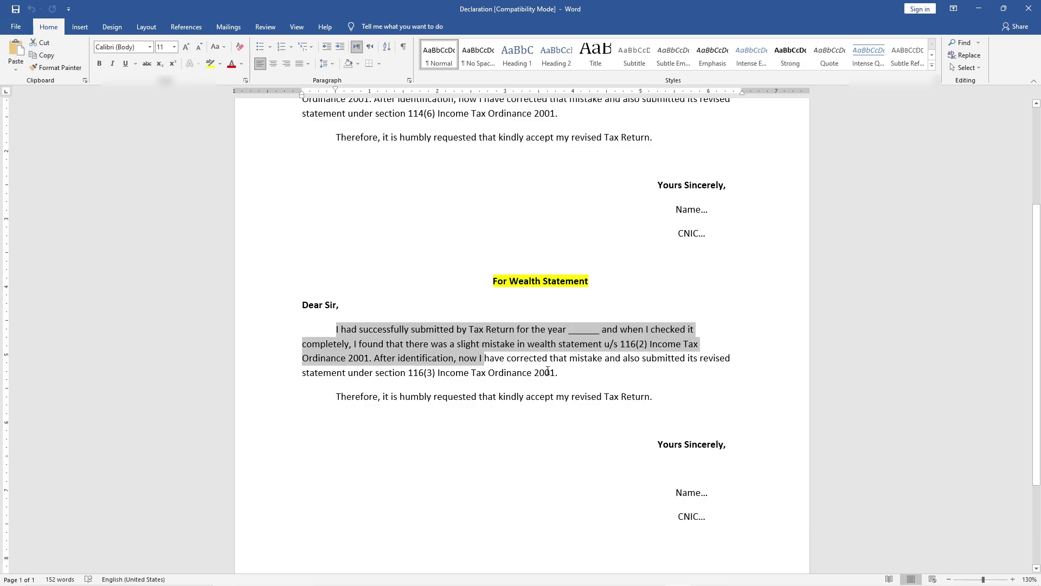
{"action": "left_click", "coordinate": [545, 373]}
{"action": "scroll", "coordinate": [488, 332], "scroll_direction": "up", "scroll_amount": 3}
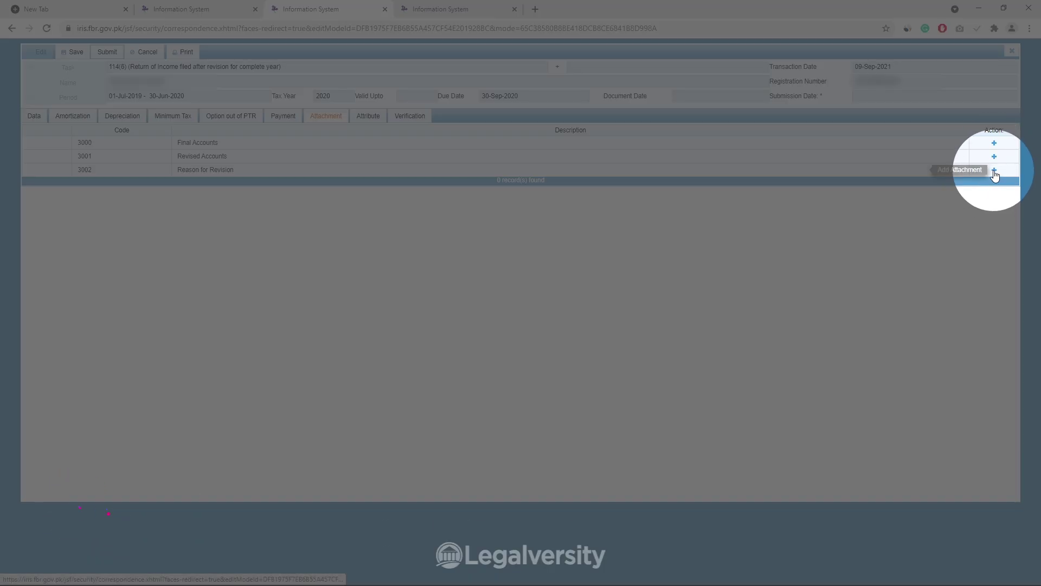
Begin the Reason for Revision attachment, delete the income statement letter, and save Declaration
{"action": "left_click", "coordinate": [994, 171]}
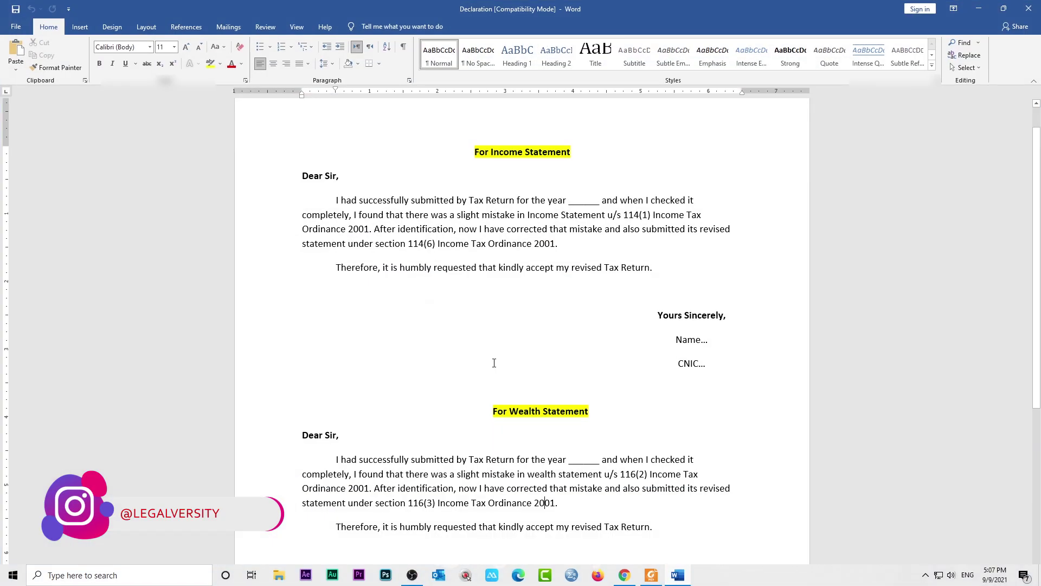
{"action": "left_click_drag", "start_coordinate": [700, 363], "coordinate": [293, 164]}
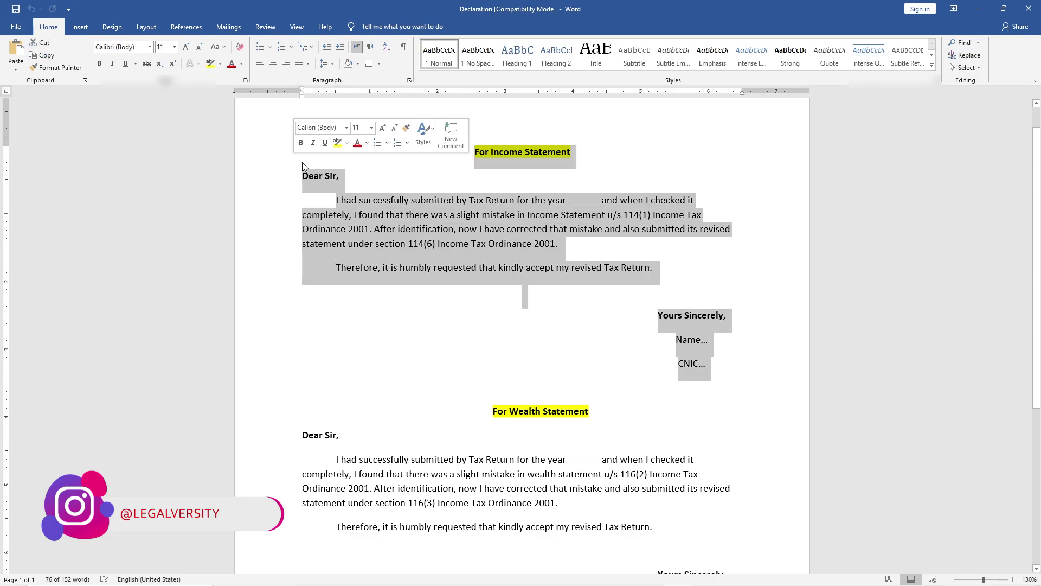
{"action": "key", "text": "Delete"}
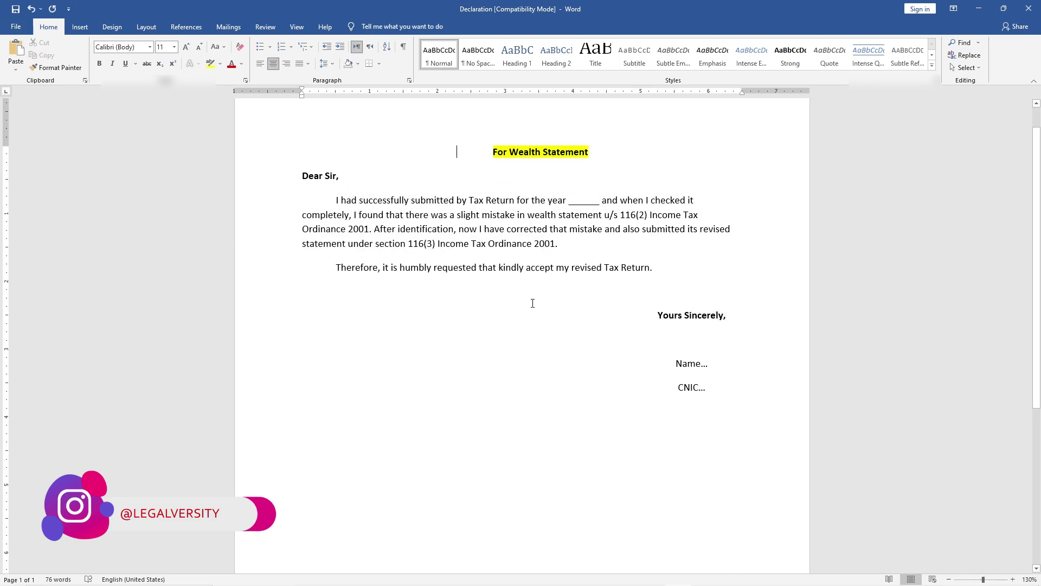
{"action": "left_click_drag", "start_coordinate": [673, 363], "coordinate": [688, 393]}
{"action": "left_click", "coordinate": [574, 359]}
{"action": "left_click", "coordinate": [15, 10]}
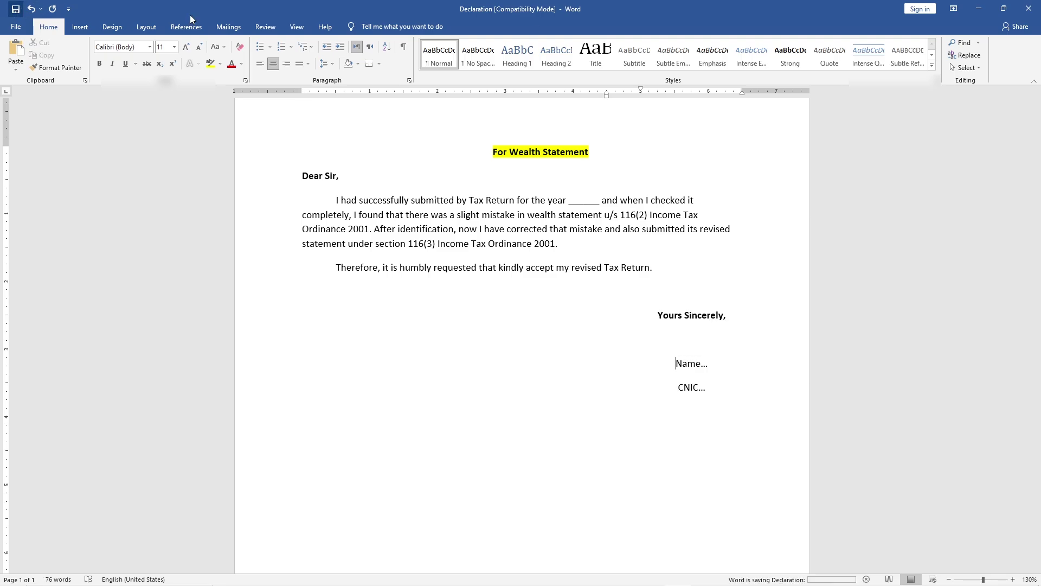
{"action": "left_click", "coordinate": [979, 8]}
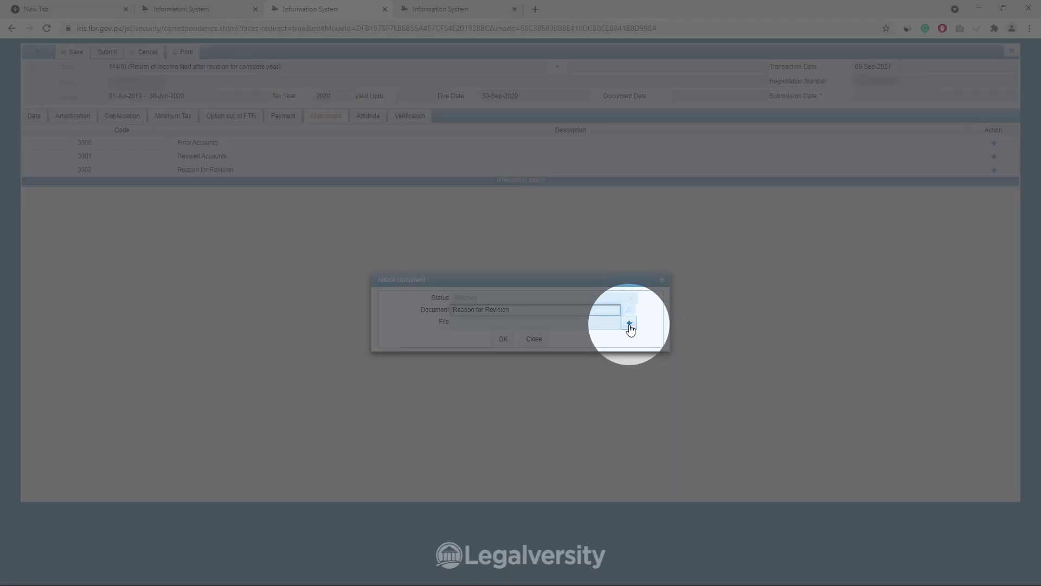
Attach Declaration.docx under Reason for Revision, then bring up the Verification declaration
{"action": "left_click", "coordinate": [629, 324]}
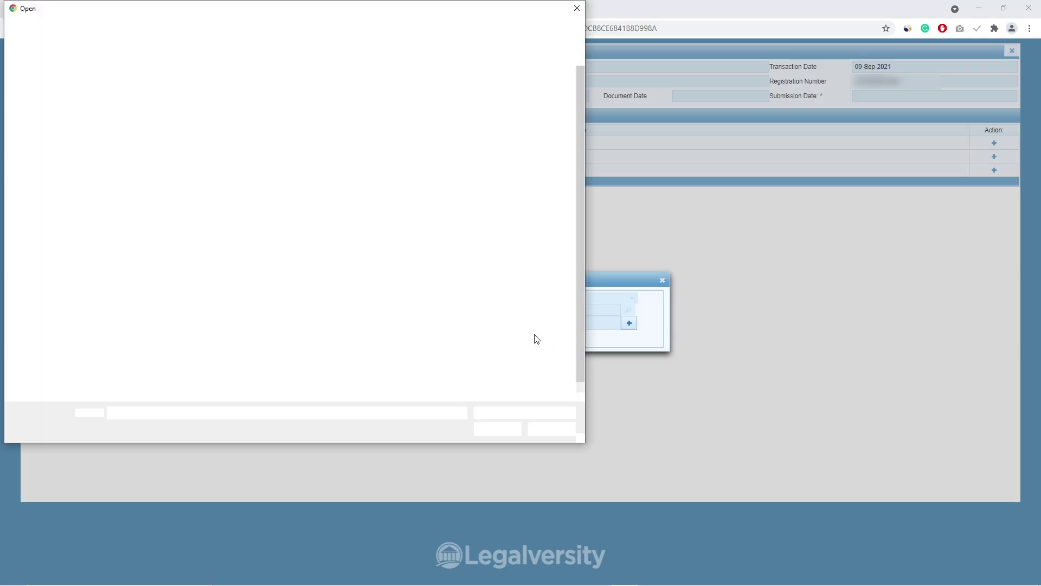
{"action": "double_click", "coordinate": [532, 339]}
{"action": "left_click", "coordinate": [504, 339]}
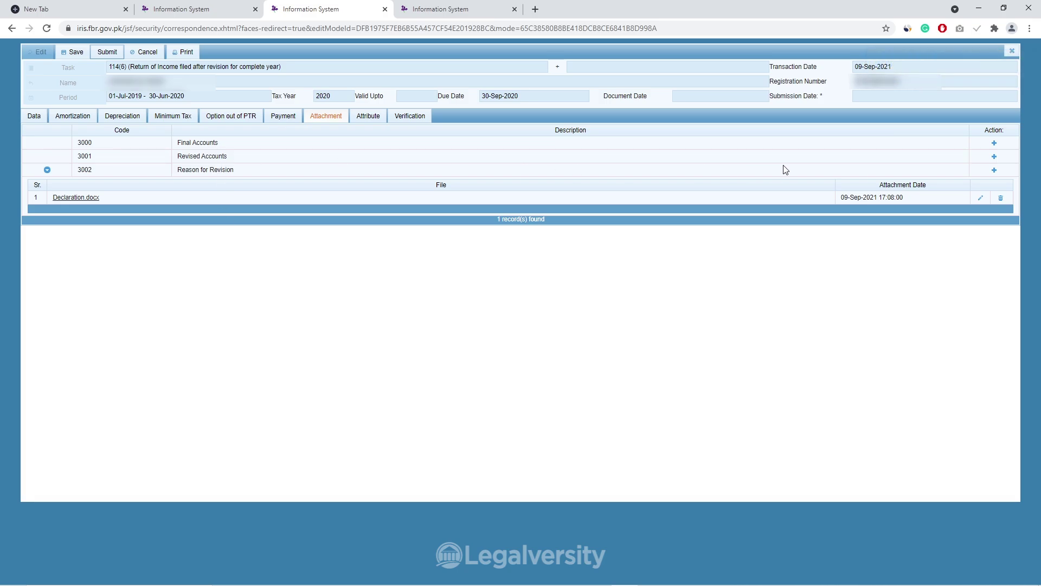
{"action": "left_click_drag", "start_coordinate": [221, 142], "coordinate": [175, 156]}
{"action": "left_click", "coordinate": [249, 277]}
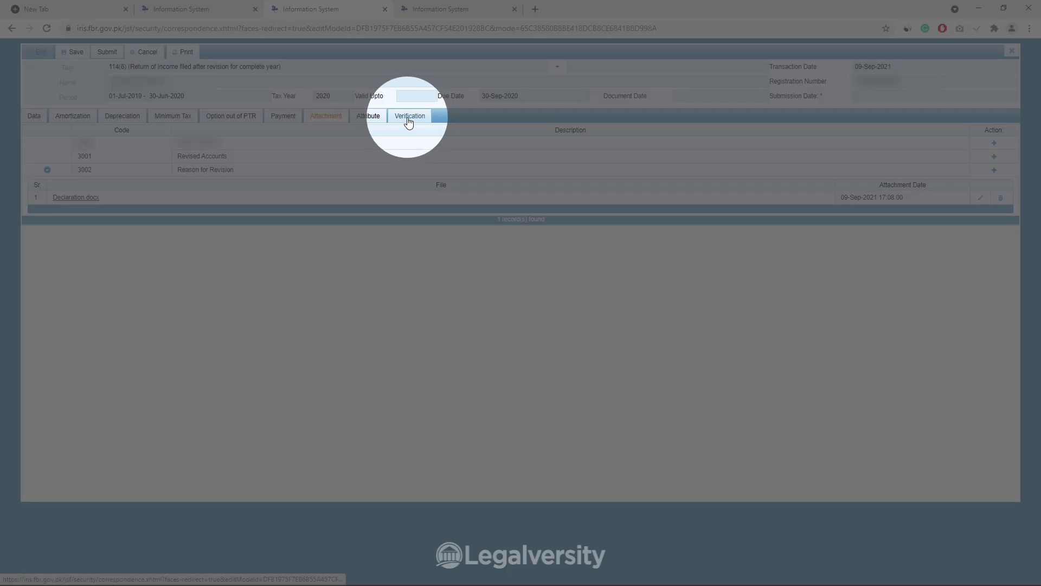
{"action": "left_click", "coordinate": [409, 117]}
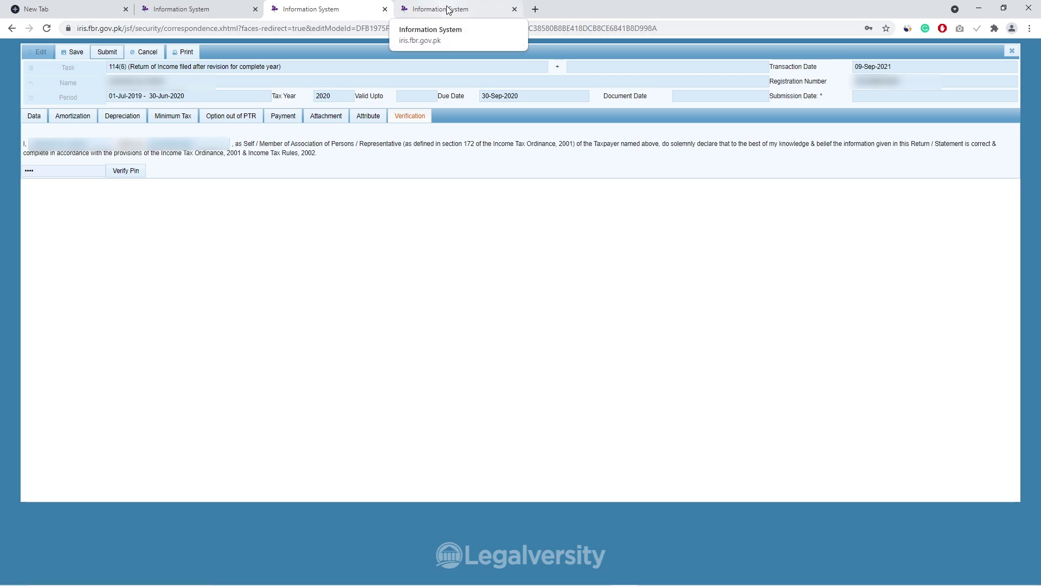
Load tax period 2020 (01-Jul-2019 to 30-Jun-2020) into the 116(3) Revised Wealth Statement
{"action": "left_click", "coordinate": [448, 9]}
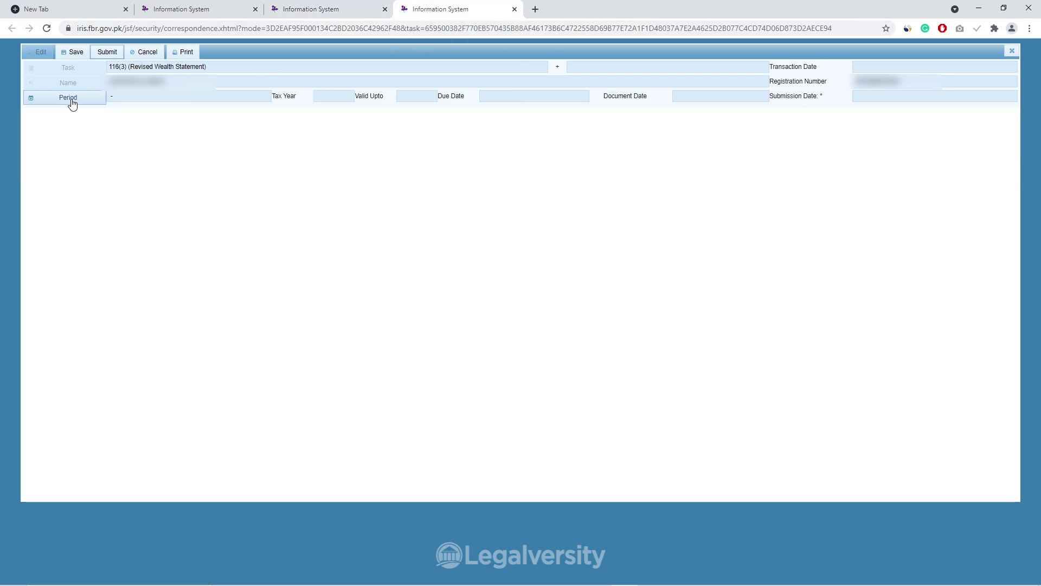
{"action": "left_click", "coordinate": [68, 97]}
{"action": "type", "text": "2020"}
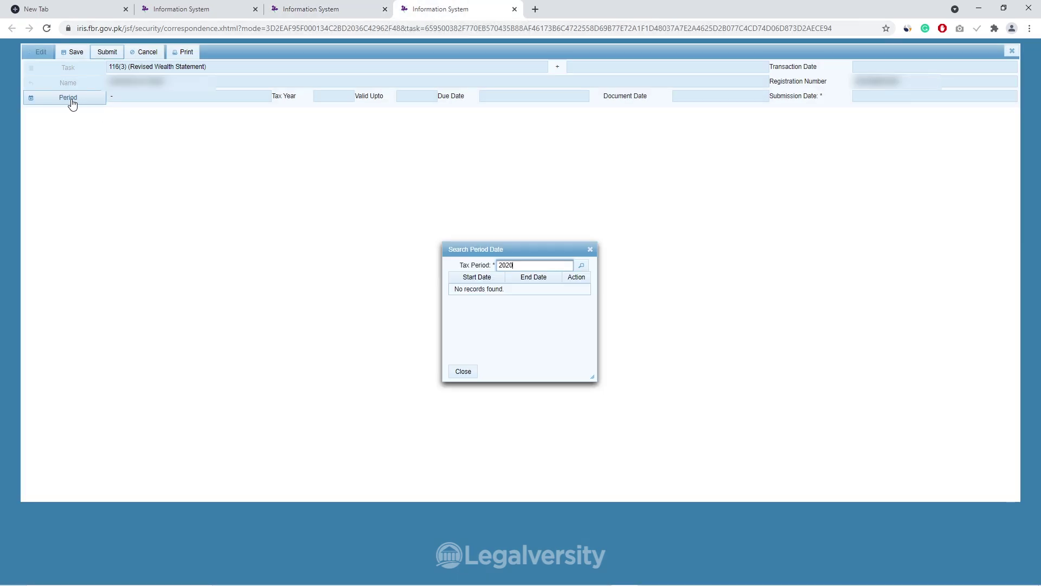
{"action": "left_click", "coordinate": [582, 266]}
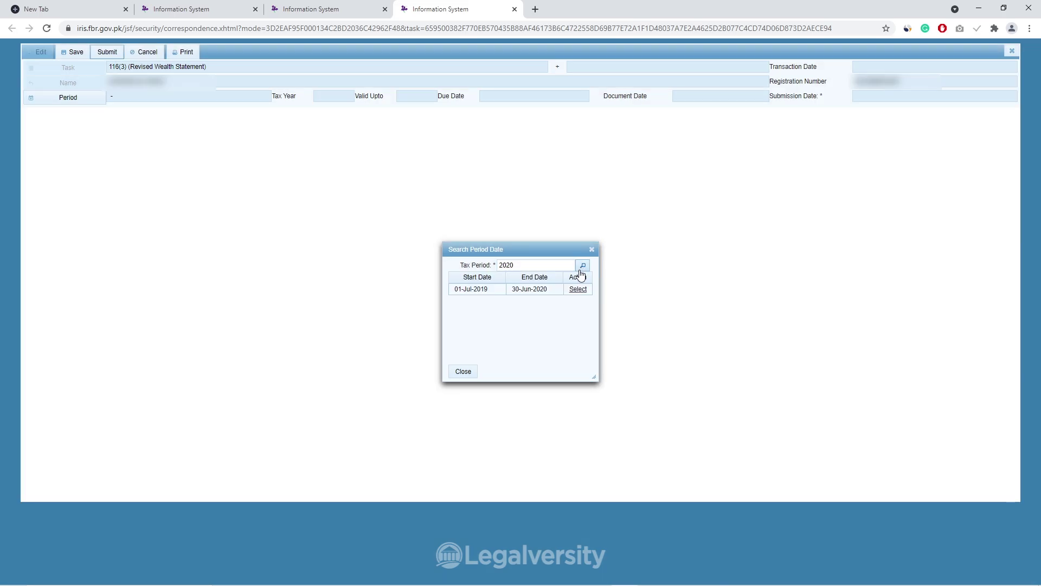
{"action": "left_click", "coordinate": [578, 289]}
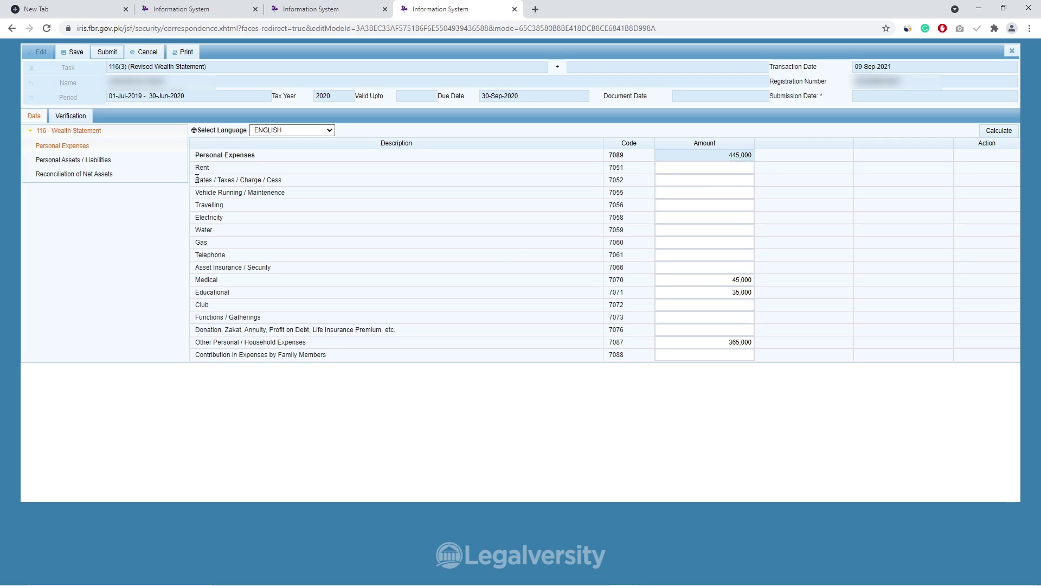
Set Cash (Non-Business) 7012 to 400,000, bringing total assets to 560,866
{"action": "left_click", "coordinate": [115, 174]}
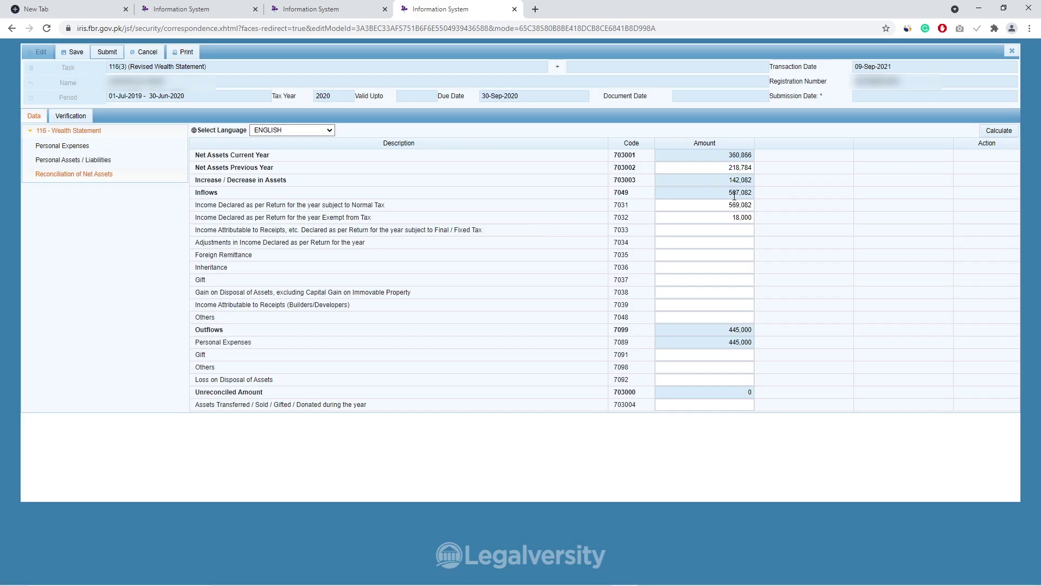
{"action": "left_click", "coordinate": [95, 160]}
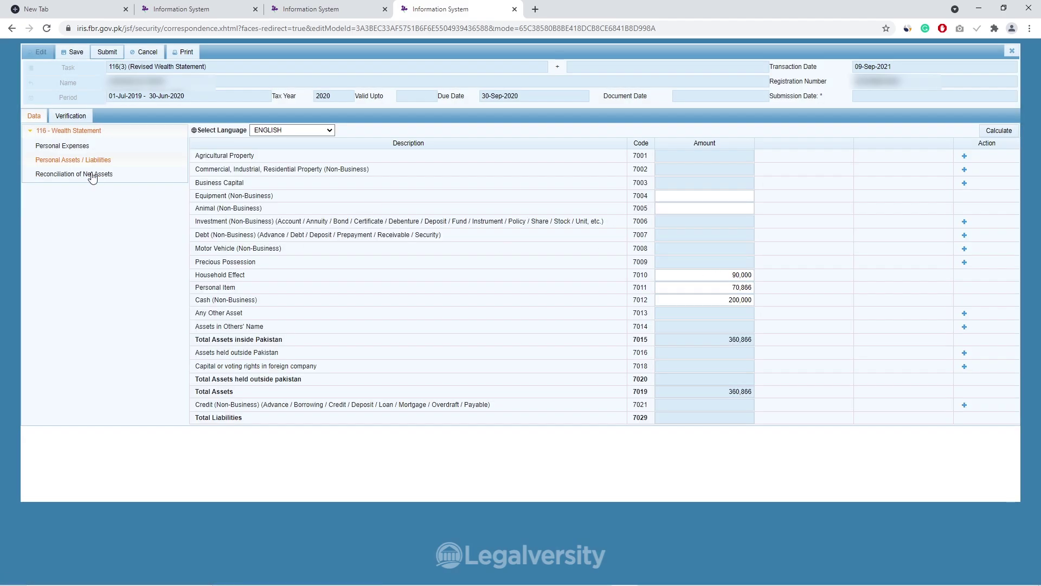
{"action": "left_click", "coordinate": [87, 146]}
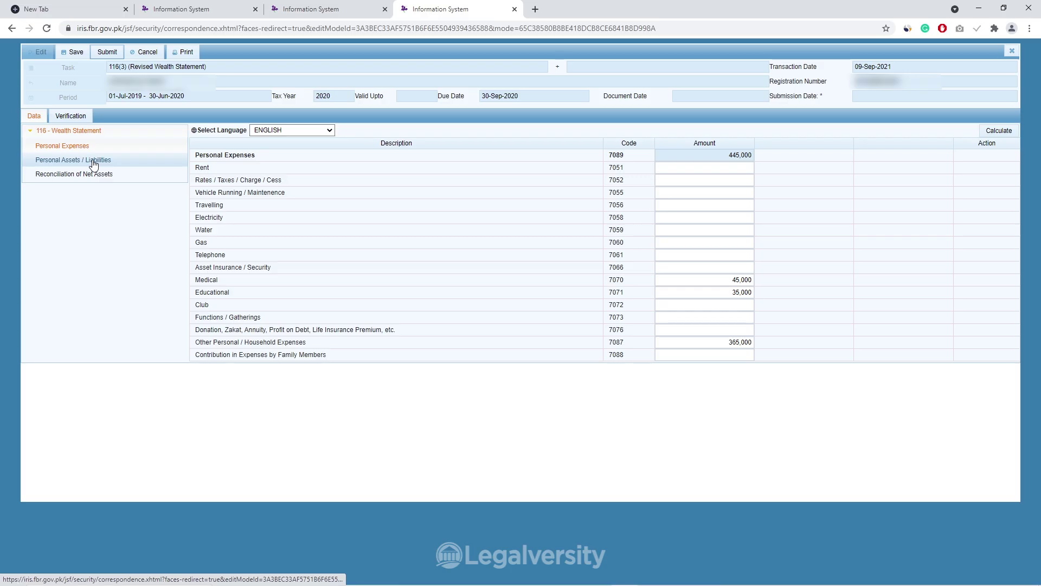
{"action": "left_click", "coordinate": [93, 161]}
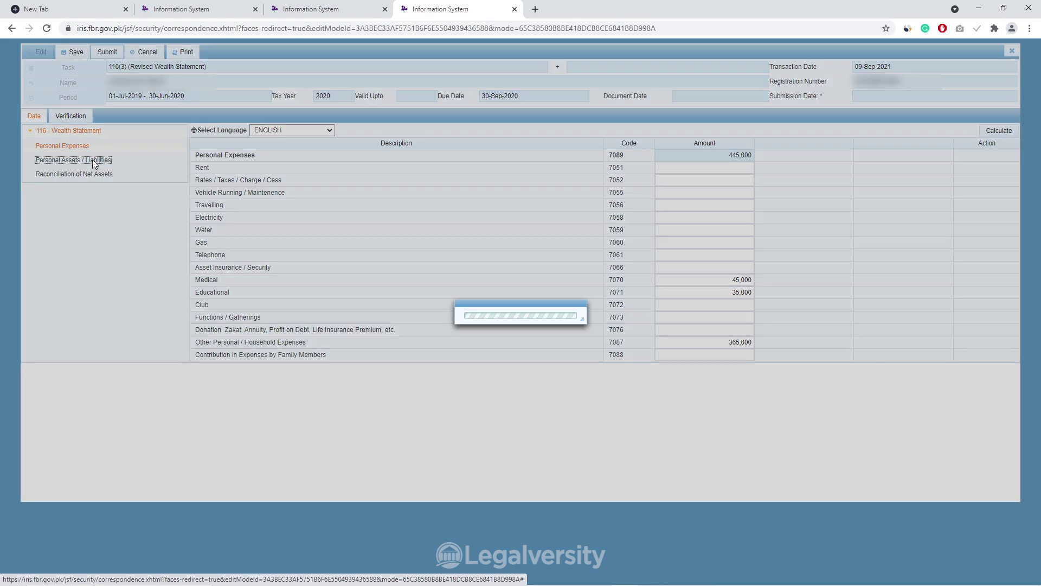
{"action": "double_click", "coordinate": [742, 300]}
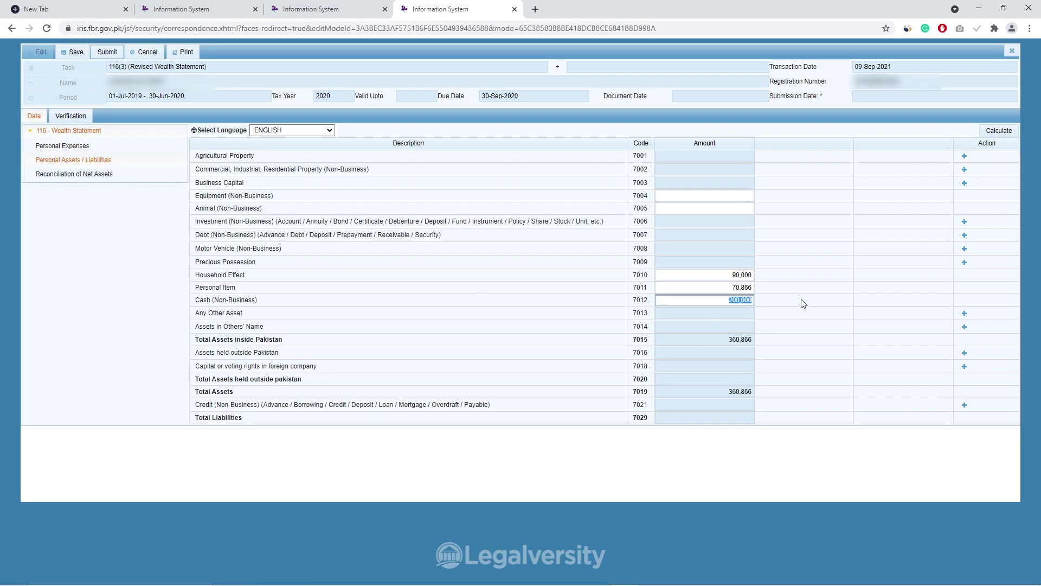
{"action": "type", "text": "400000"}
{"action": "left_click", "coordinate": [696, 292]}
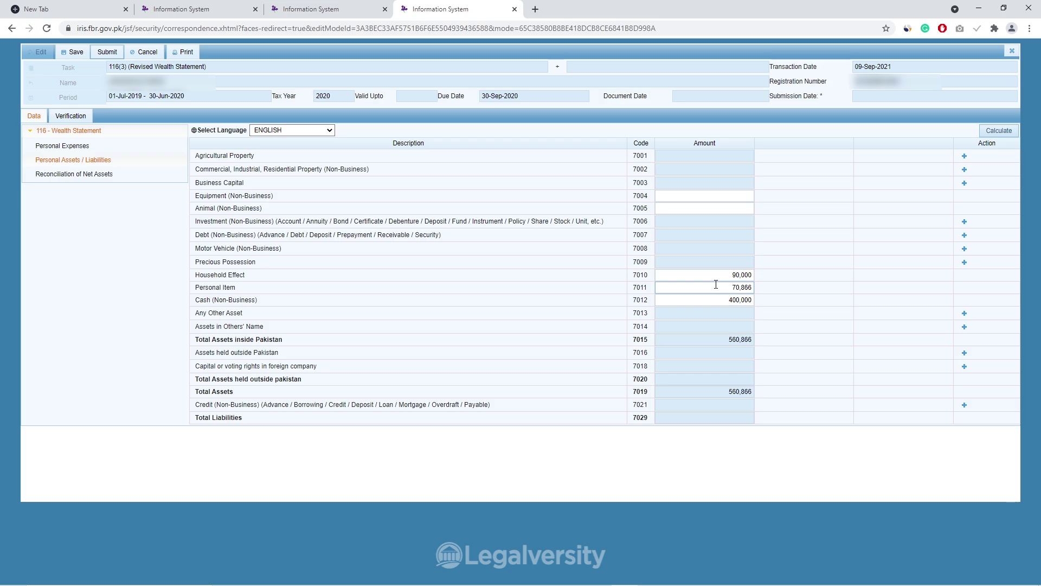
{"action": "left_click", "coordinate": [706, 300]}
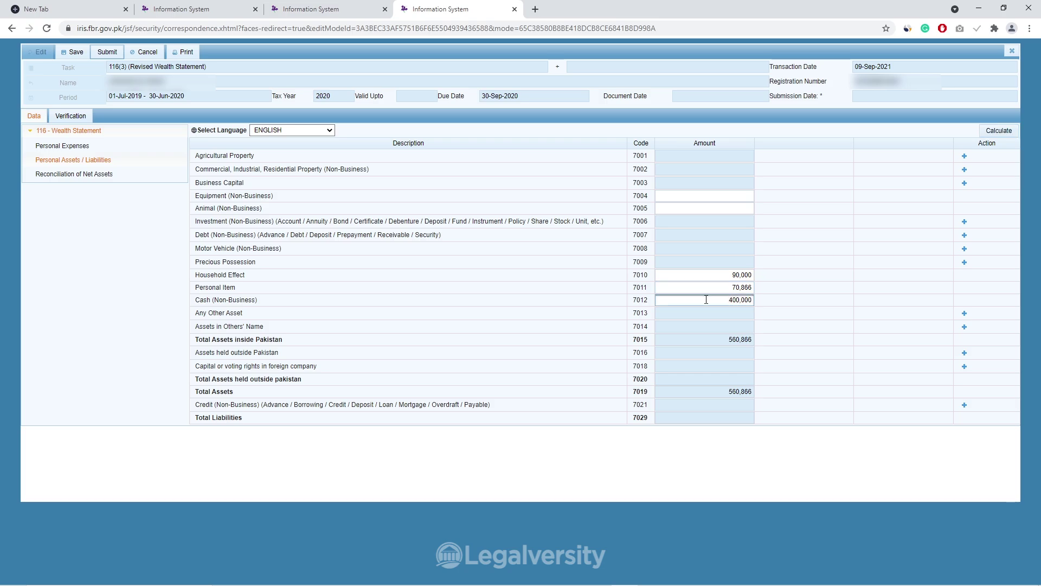
Open the wealth statement's Verification declaration and place the cursor in its PIN field
{"action": "left_click", "coordinate": [76, 120]}
{"action": "left_click", "coordinate": [67, 171]}
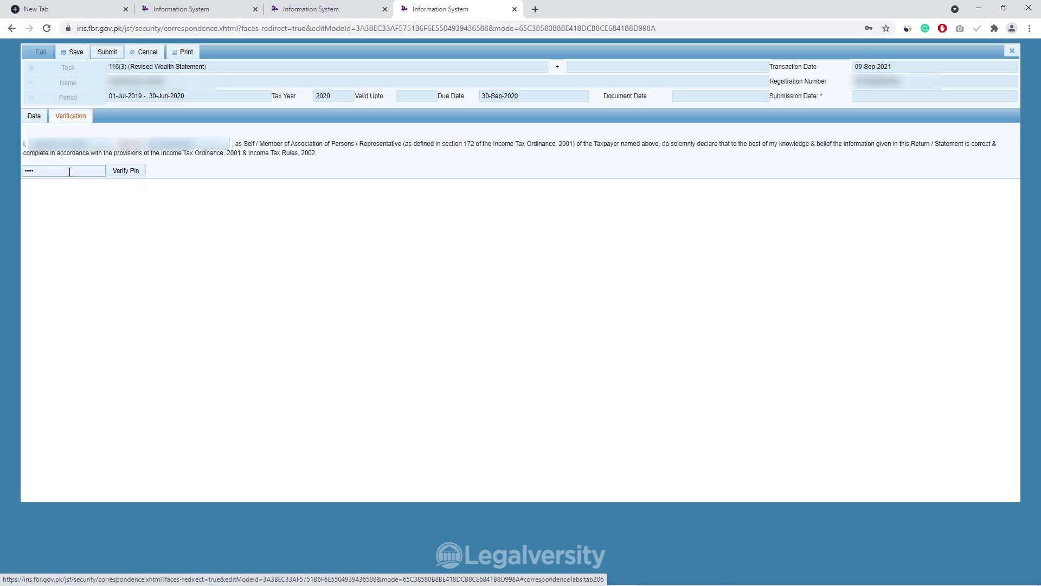
{"action": "left_click", "coordinate": [126, 171]}
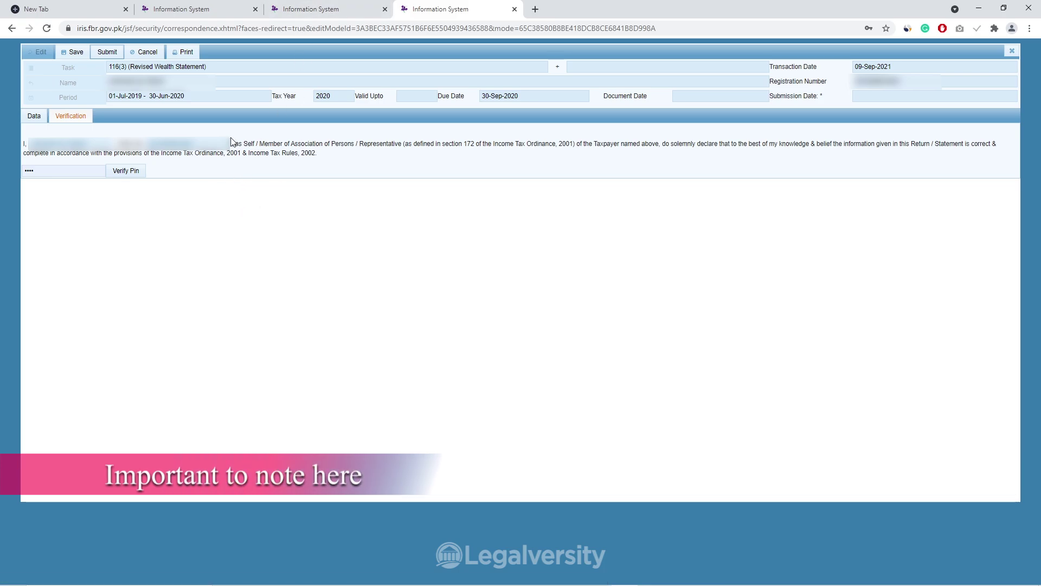
Switch between the return and wealth statement tabs, ending on the 114(6) return's verification
{"action": "left_click", "coordinate": [318, 8]}
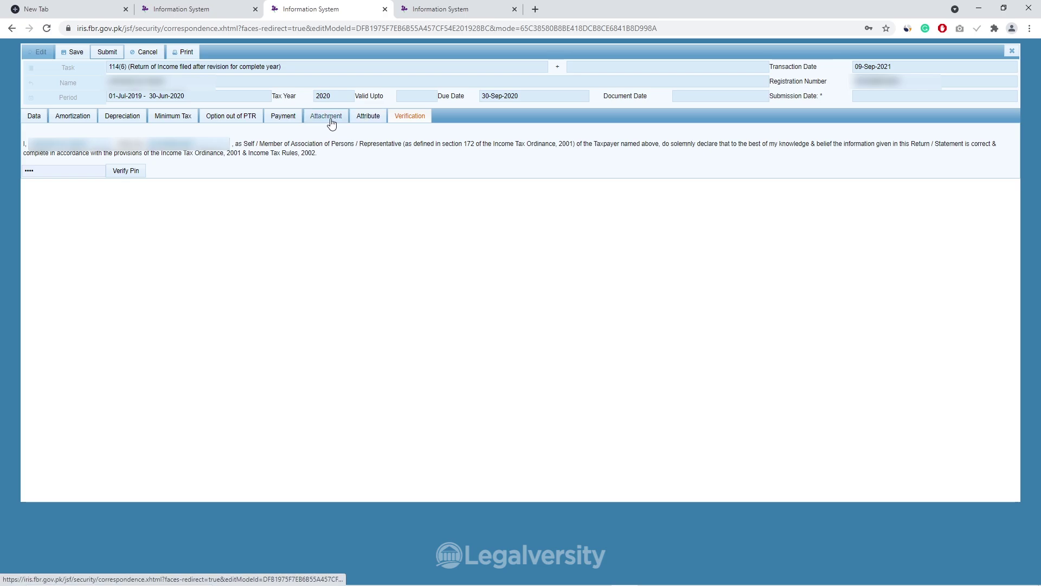
{"action": "left_click", "coordinate": [470, 7]}
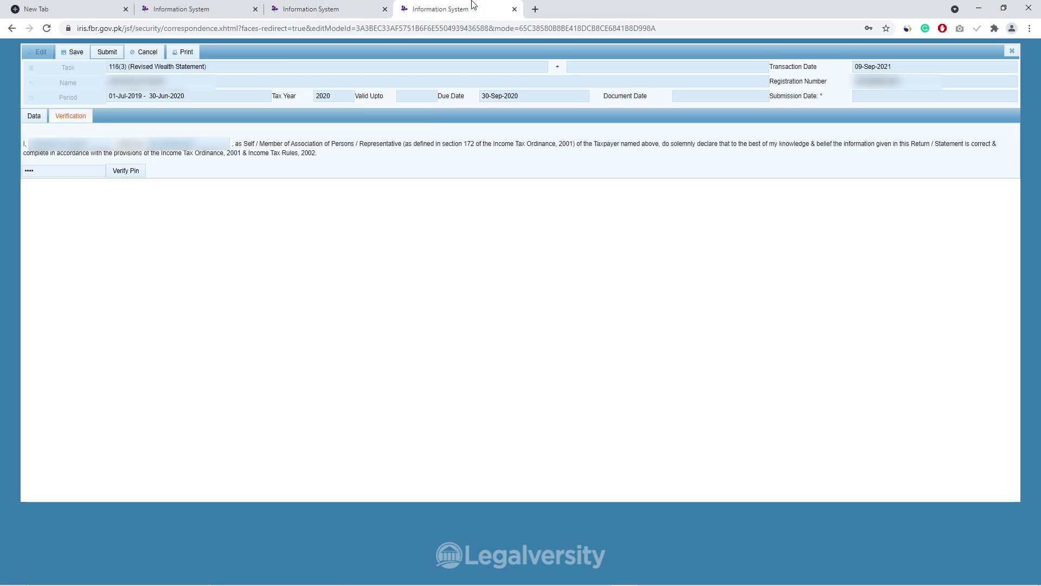
{"action": "key", "text": "ctrl+shift+Tab"}
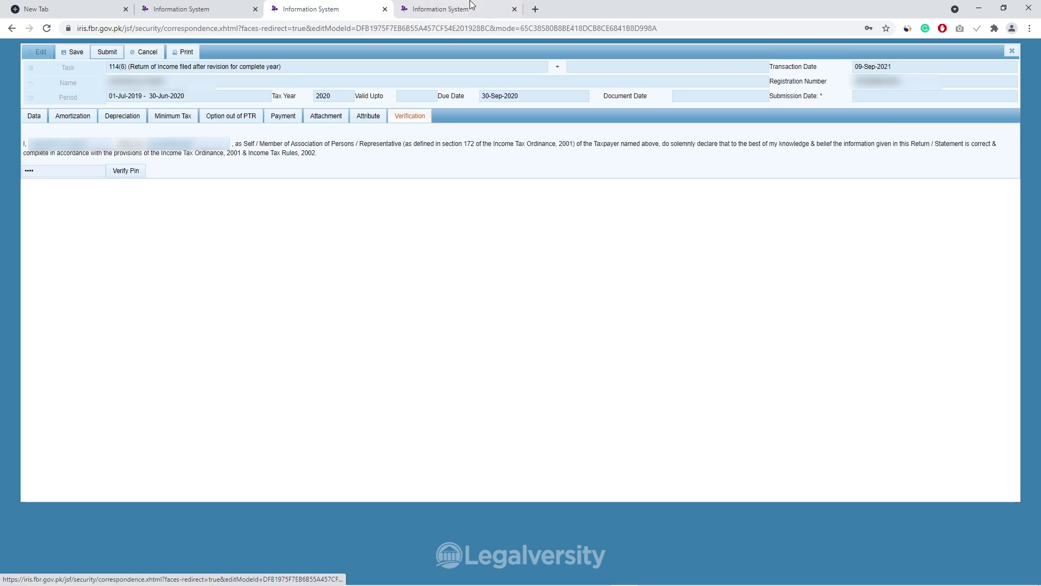